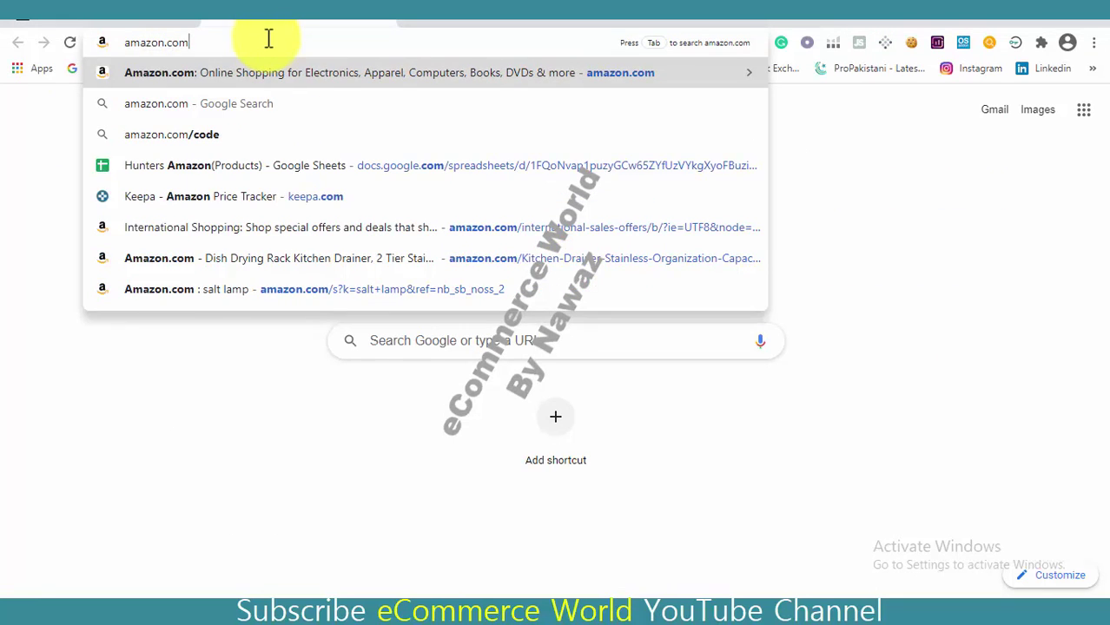
# Step: Open amazon.com and search the store for "jump rope"
pyautogui.press('Return')
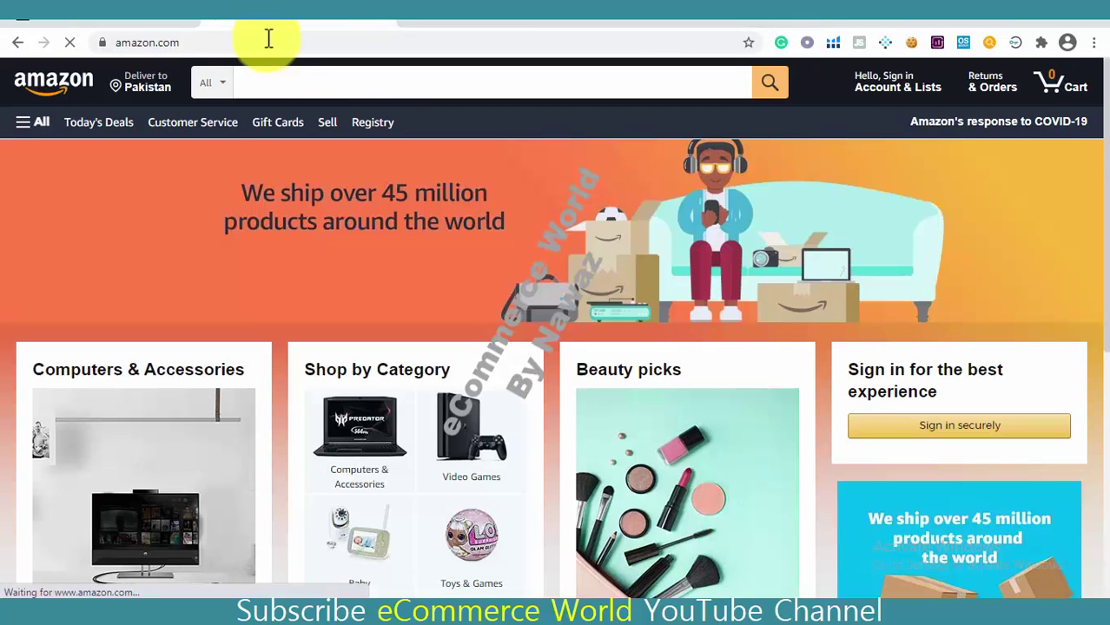
pyautogui.click(346, 83)
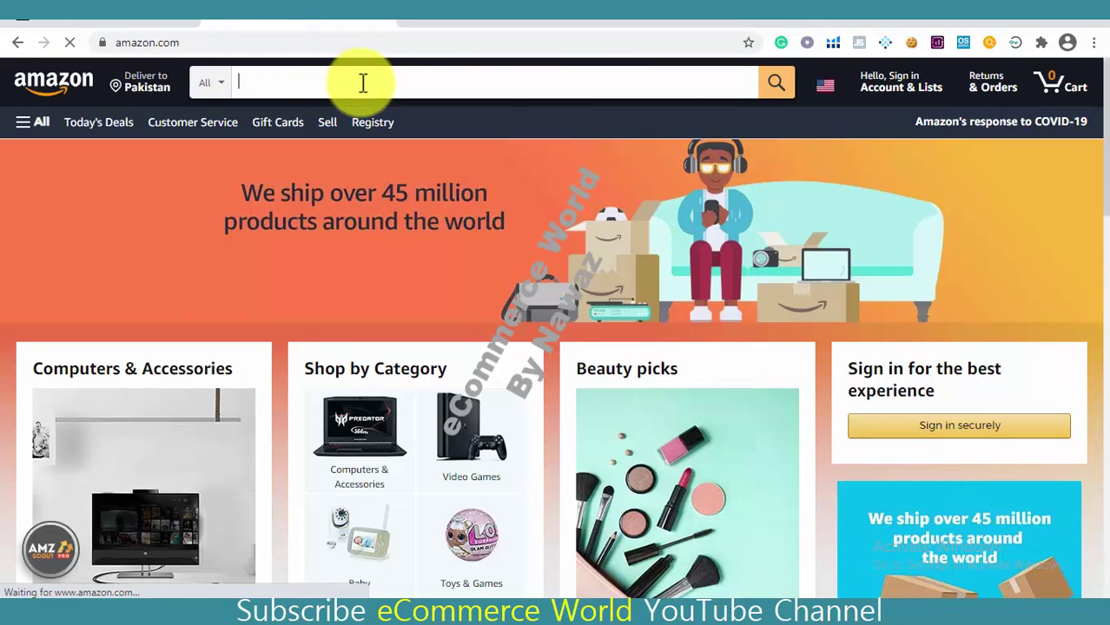
pyautogui.write('jum')
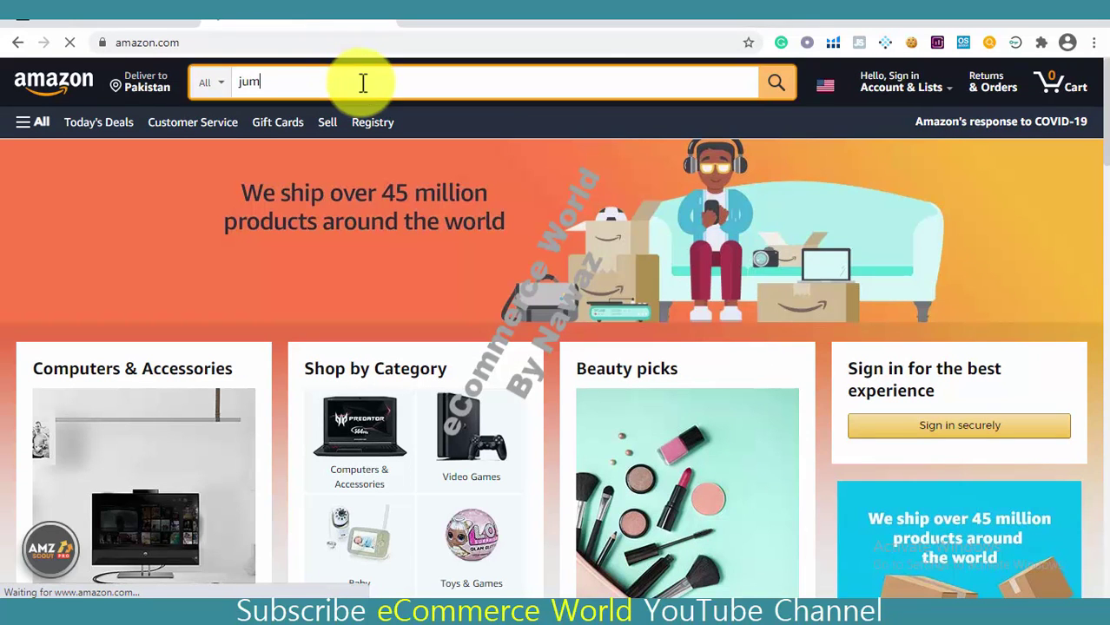
pyautogui.write('p rope')
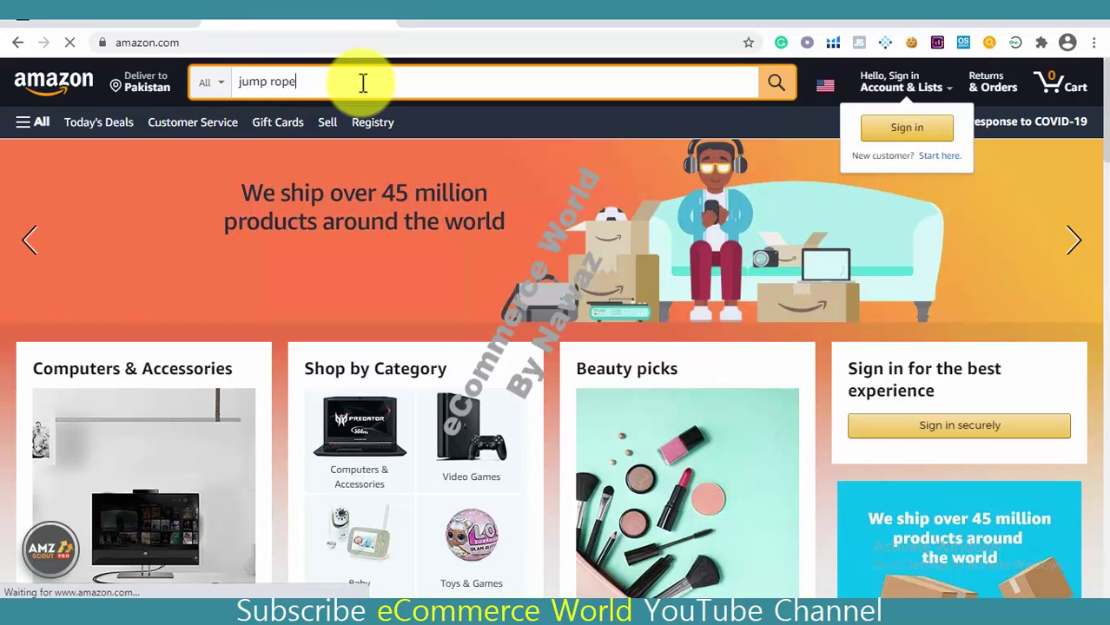
pyautogui.press('Return')
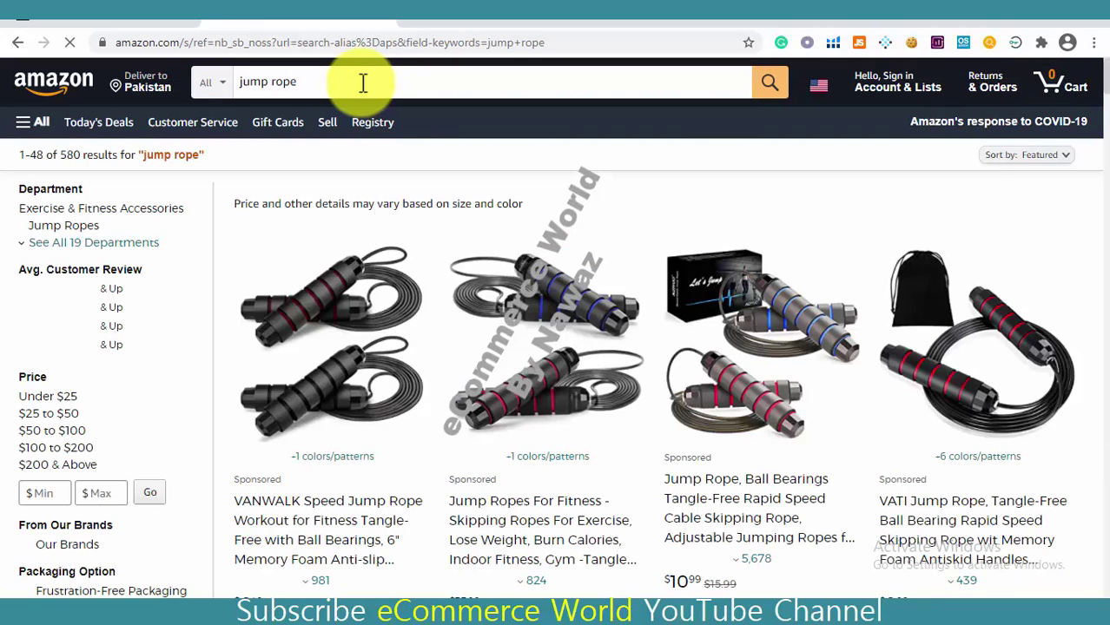
# Step: Open the best-selling DEGOL Skipping Rope listing from the results and copy its ASIN from the page address
pyautogui.scroll(-1, 363, 82)
pyautogui.scroll(-7, 363, 81)
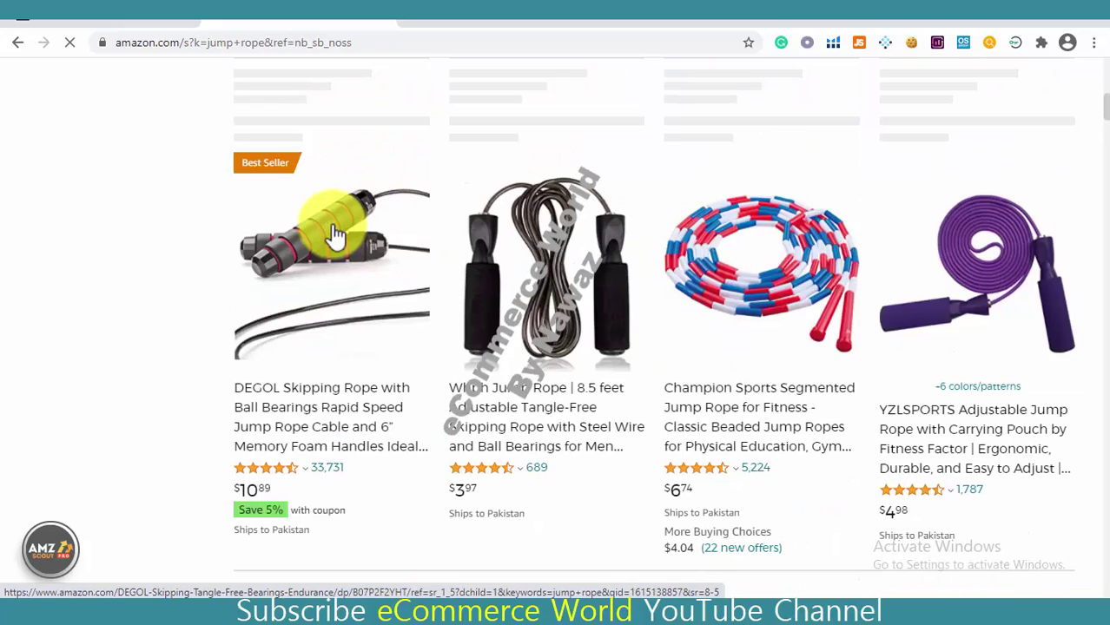
pyautogui.click(336, 401)
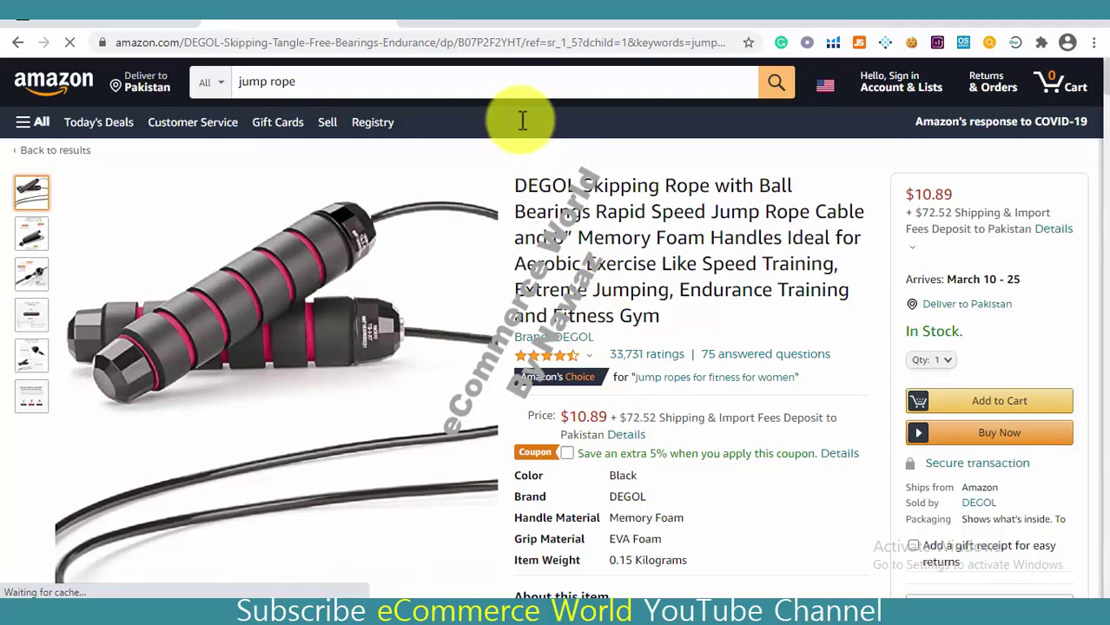
pyautogui.doubleClick(494, 43)
pyautogui.hotkey('ctrl', 'c')
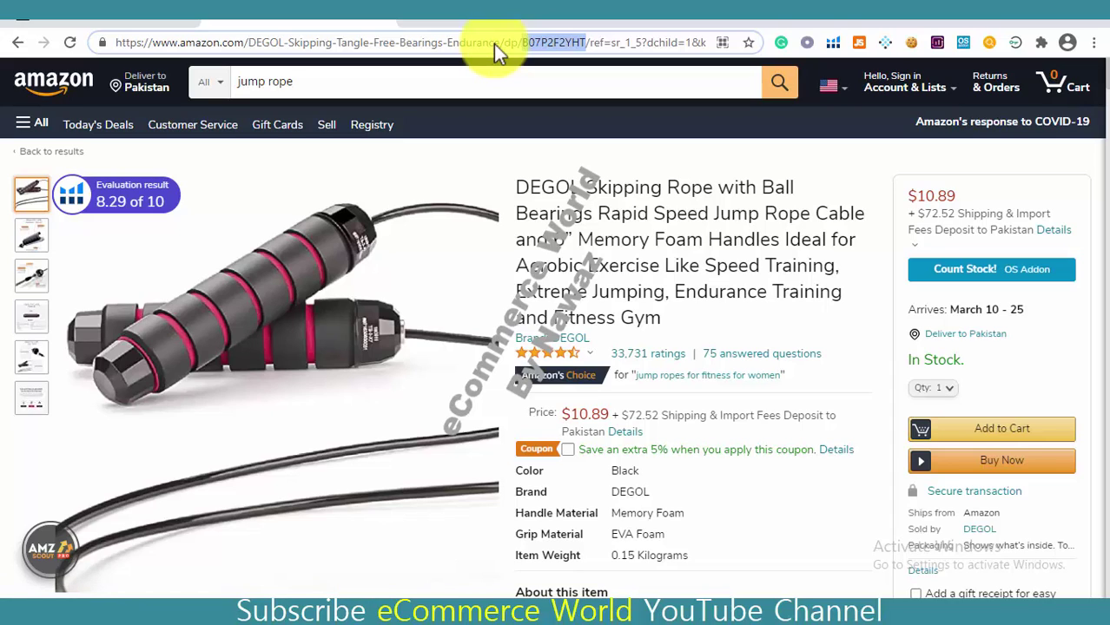
# Step: Look up ASIN B07P2F2YHT in the Fulfillment by Amazon Revenue Calculator and select the DEGOL Skipping Rope
pyautogui.click(118, 28)
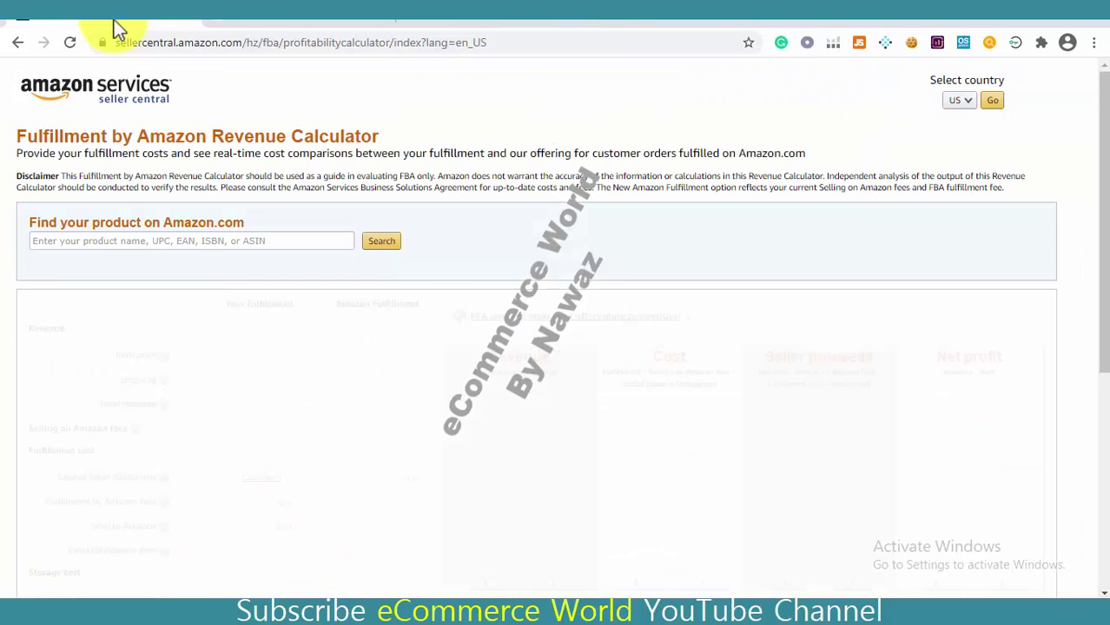
pyautogui.click(210, 240)
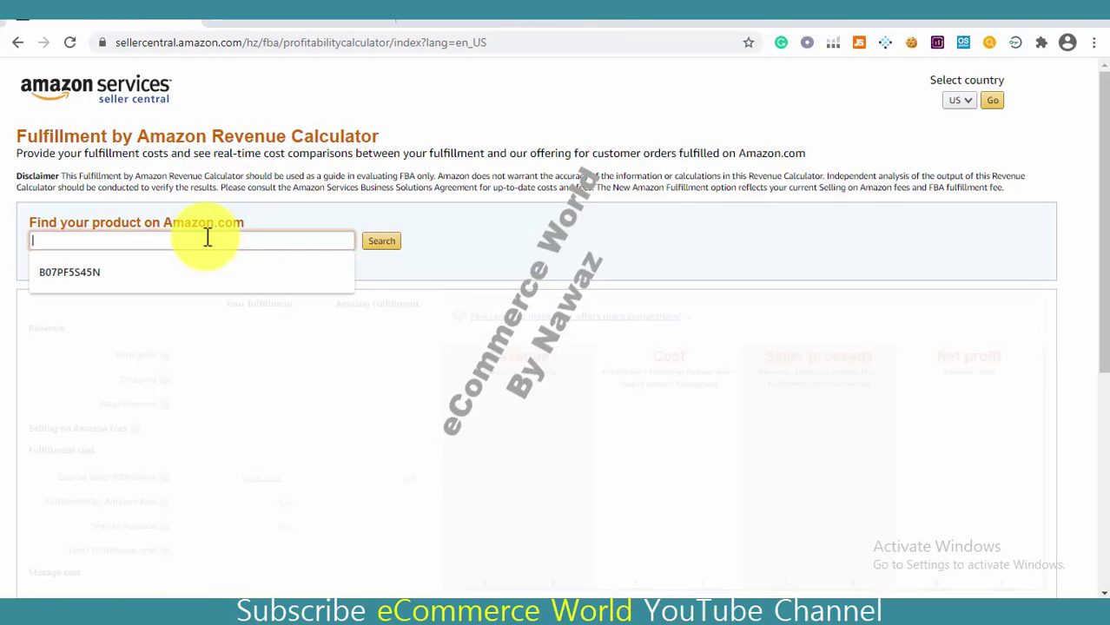
pyautogui.hotkey('ctrl', 'v')
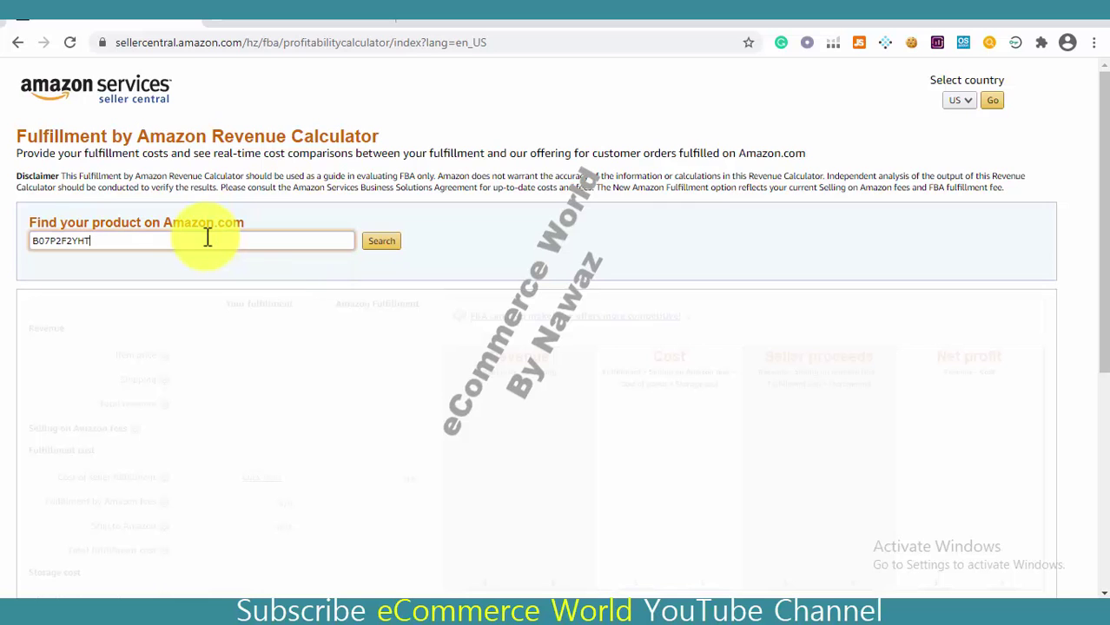
pyautogui.click(376, 243)
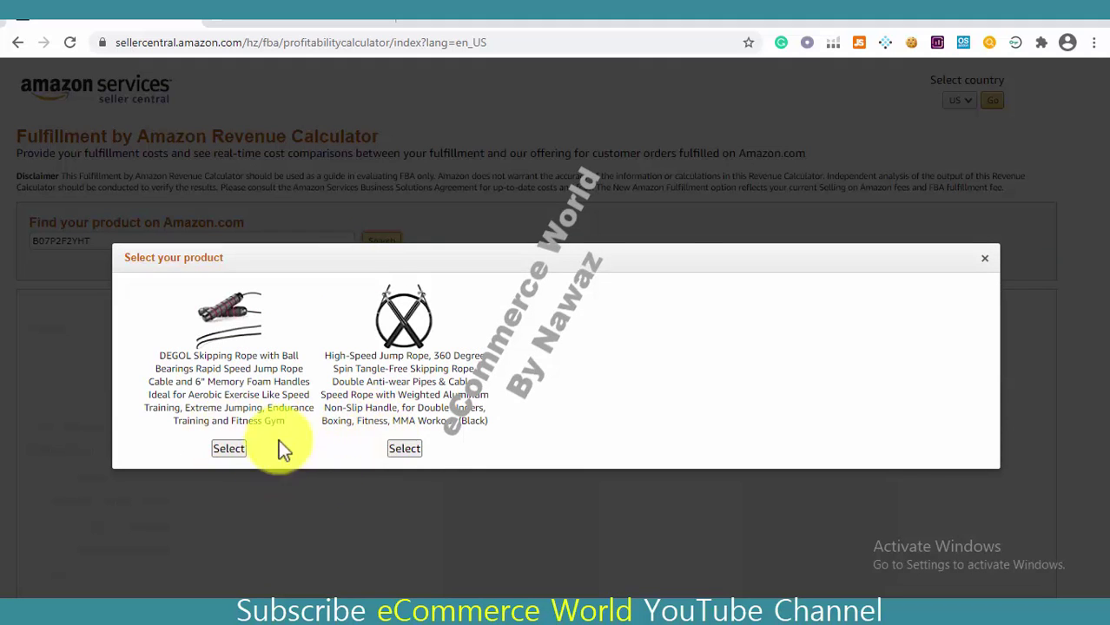
pyautogui.click(228, 450)
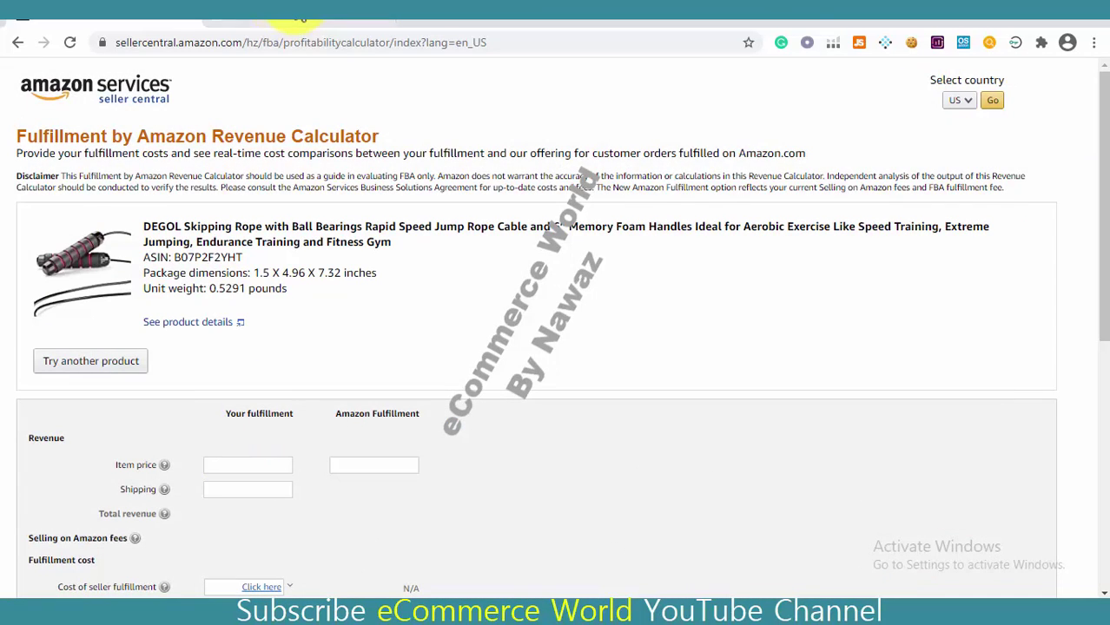
# Step: Compare the DEGOL rope's Amazon listing, including its ASIN and price, with the product details loaded in the revenue calculator
pyautogui.click(297, 18)
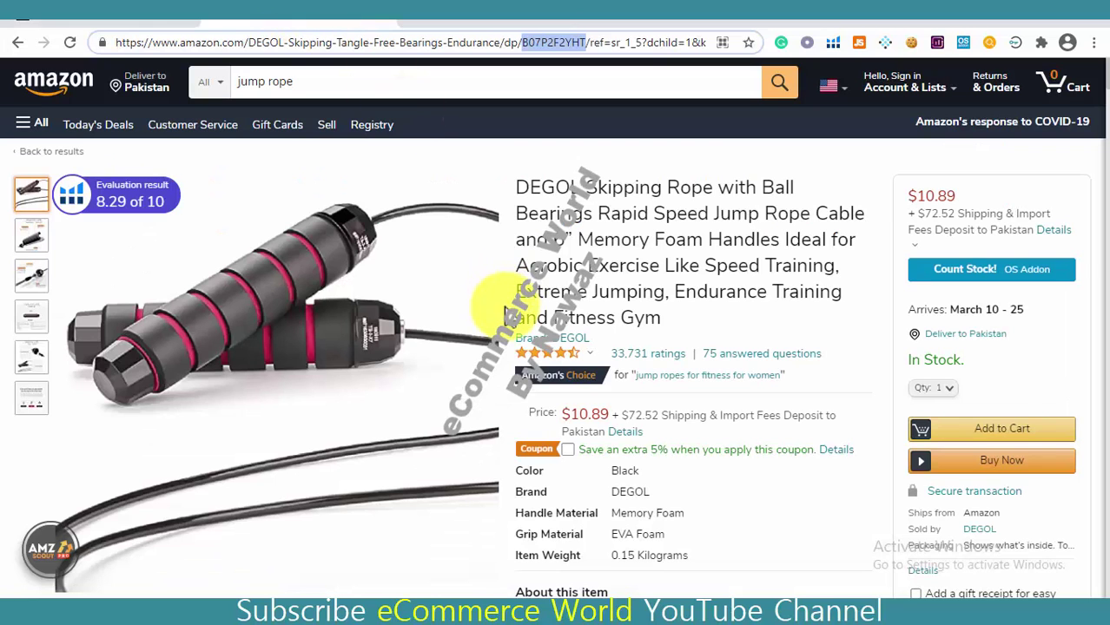
pyautogui.click(132, 21)
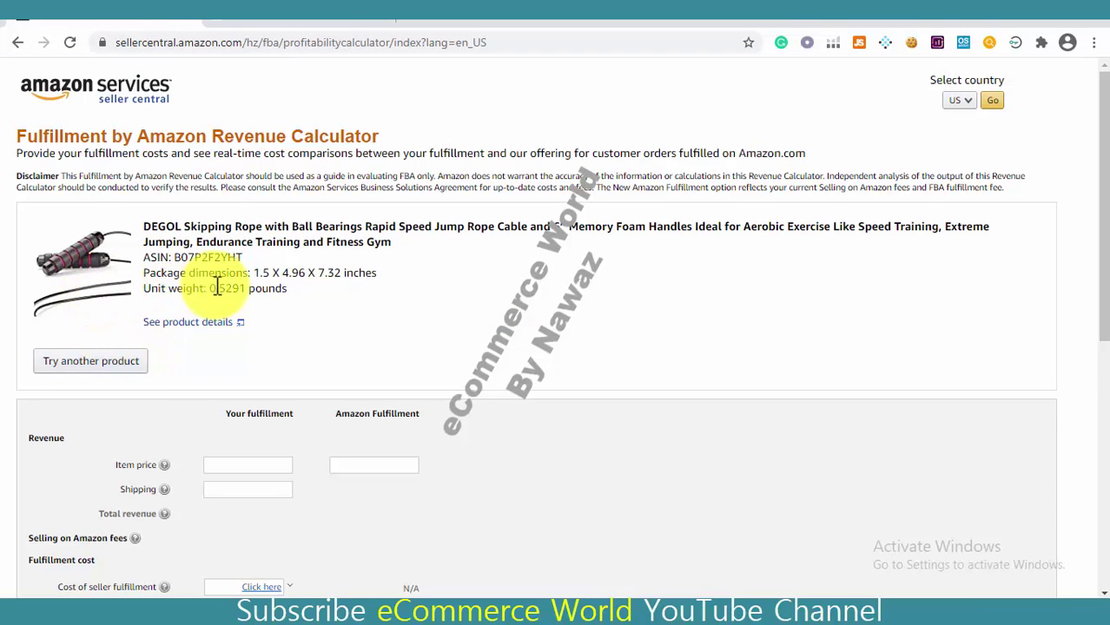
pyautogui.click(293, 23)
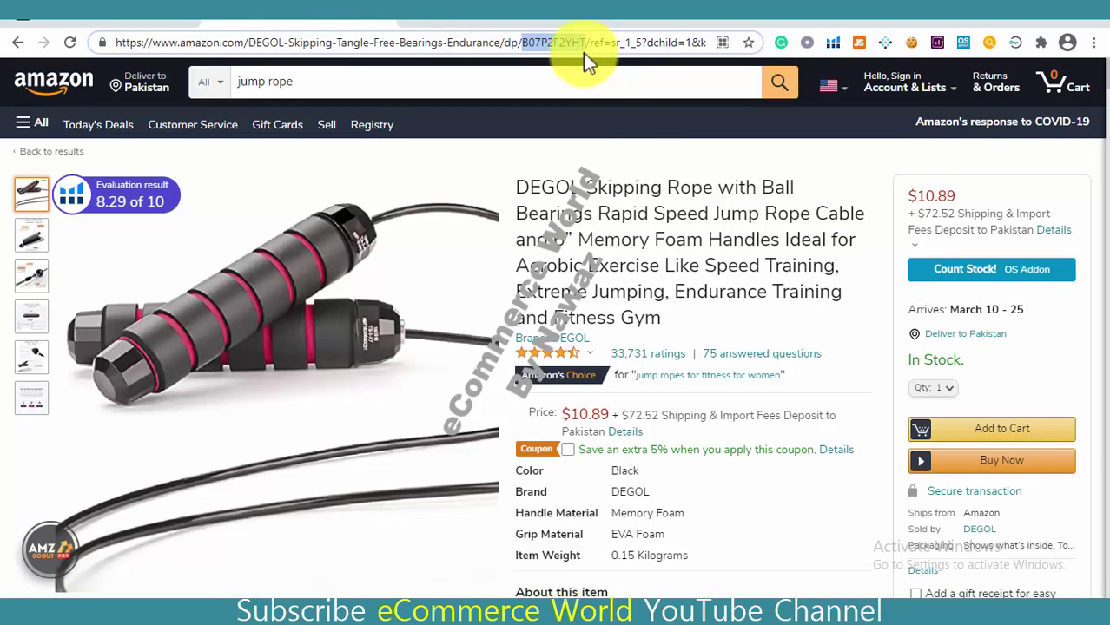
pyautogui.moveTo(582, 52); pyautogui.dragTo(565, 53)
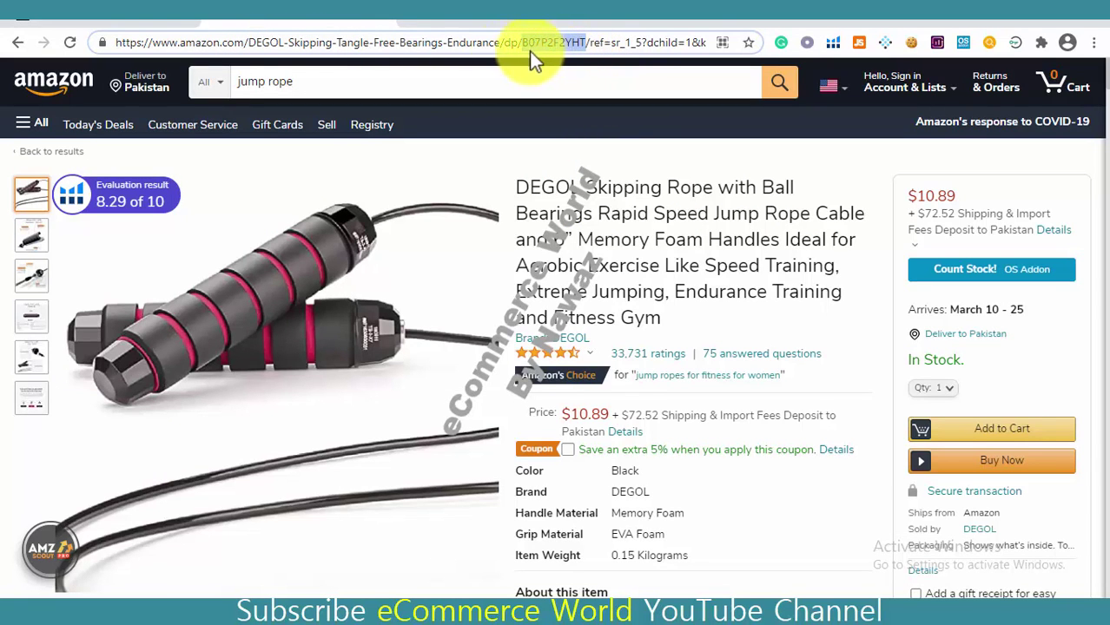
pyautogui.click(141, 25)
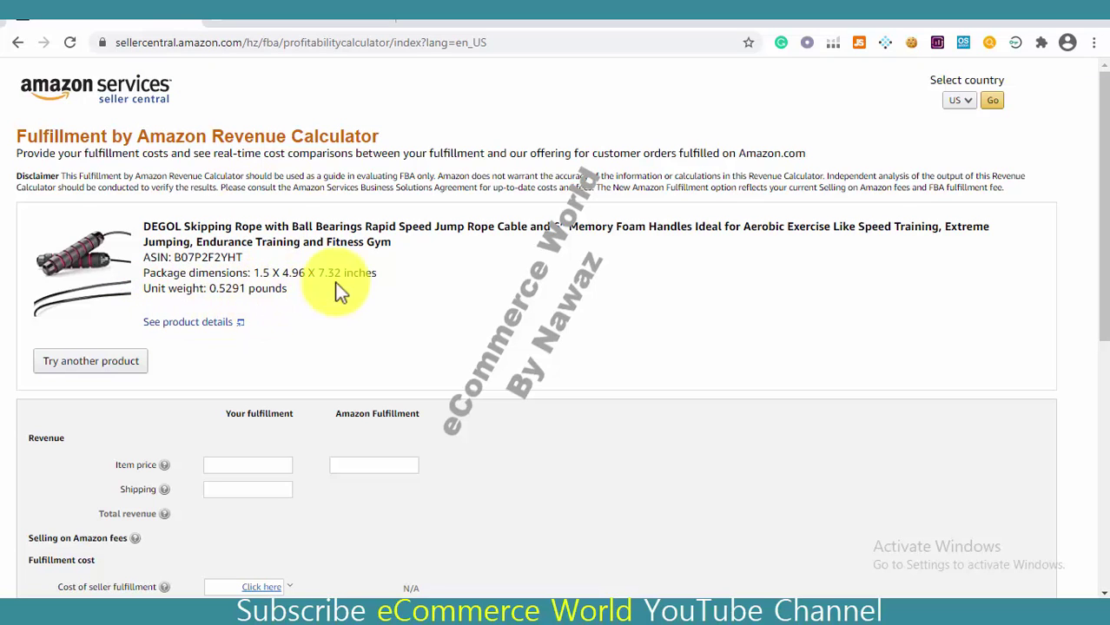
pyautogui.moveTo(1099, 169); pyautogui.dragTo(1100, 282)
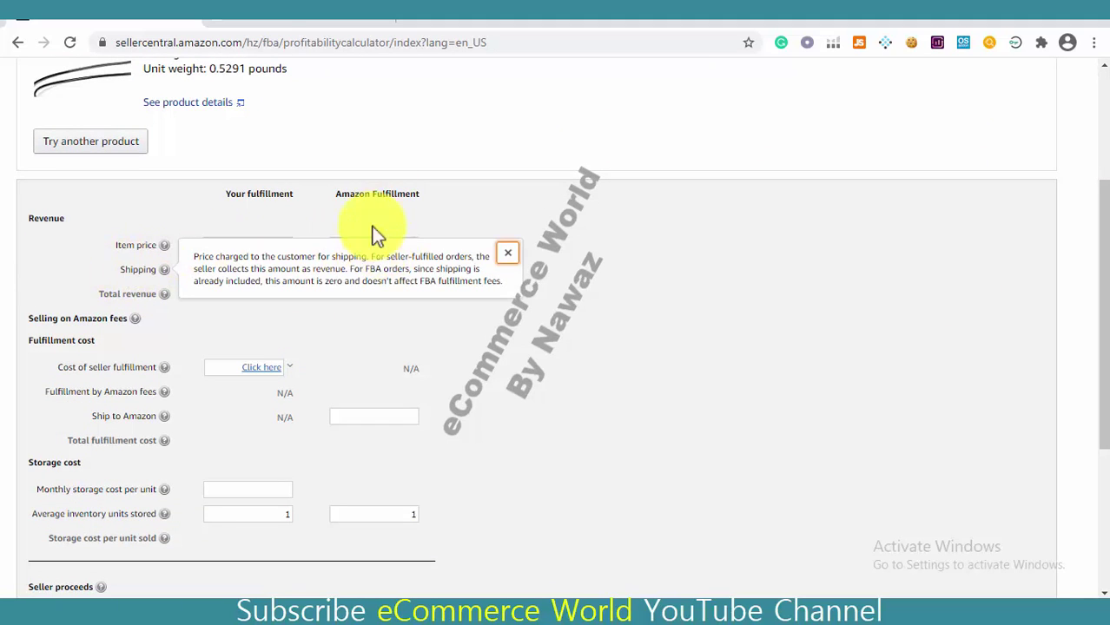
pyautogui.click(273, 23)
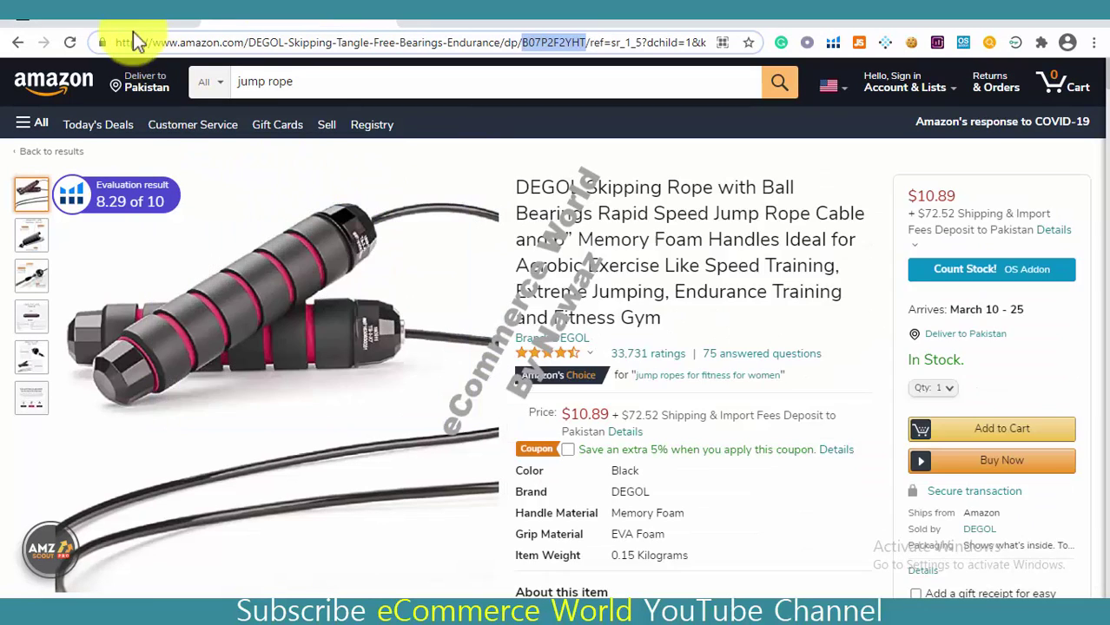
pyautogui.click(128, 26)
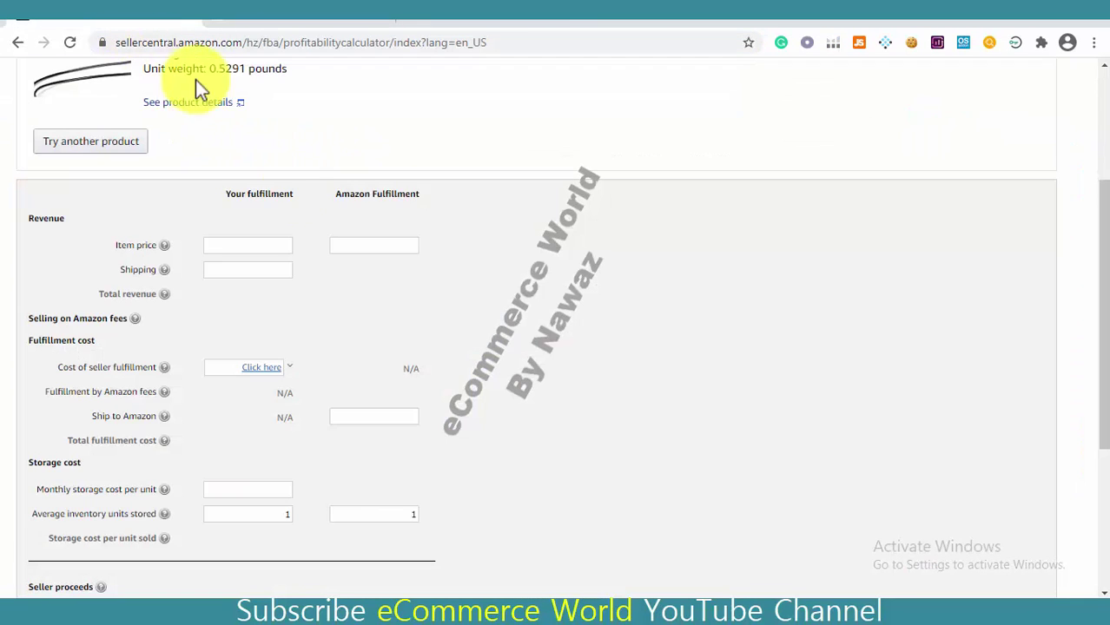
# Step: For Amazon Fulfillment, set the item price to 8.90 and the Ship to Amazon cost to 0.95
pyautogui.click(357, 248)
pyautogui.write('8')
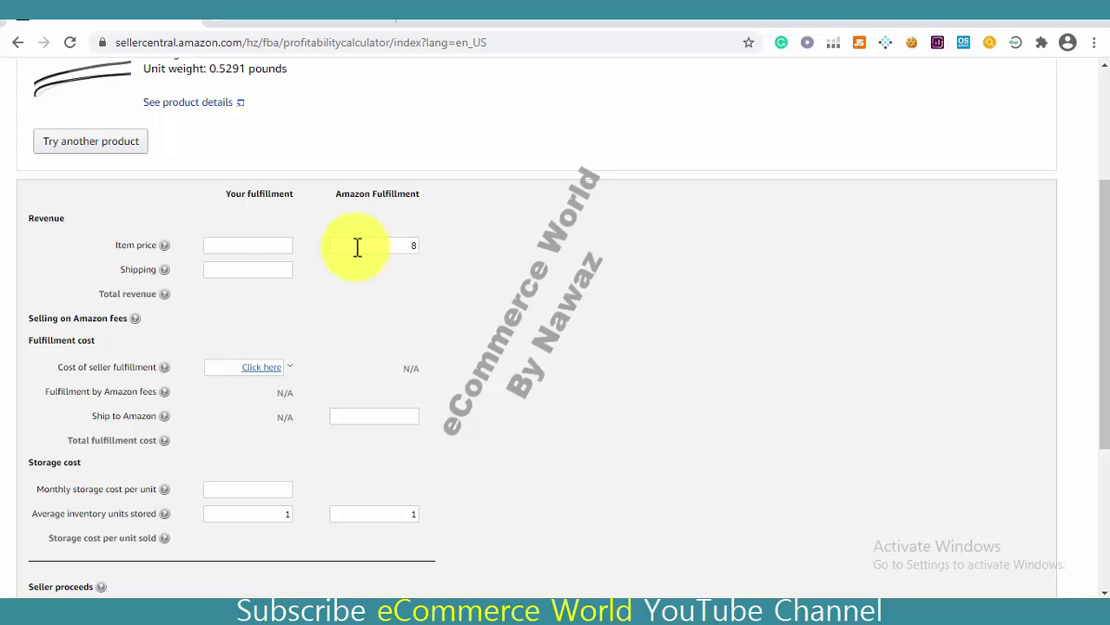
pyautogui.write('.90')
pyautogui.click(378, 418)
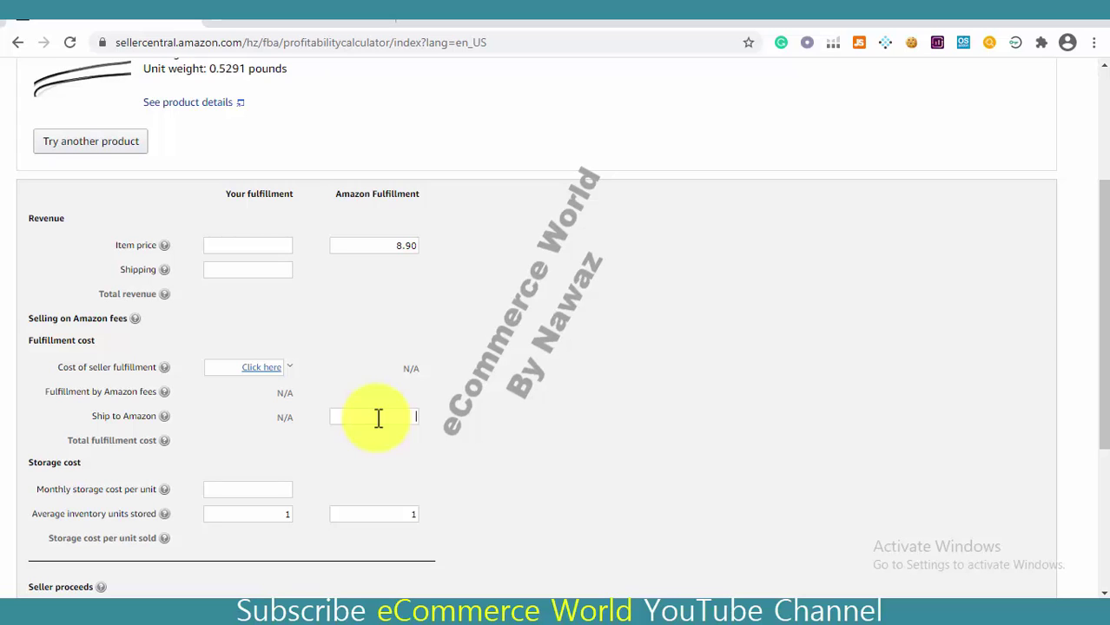
pyautogui.write('0.95')
# Step: Set the Amazon Fulfillment cost of product to 1.5 and calculate the profitability
pyautogui.moveTo(1094, 217); pyautogui.dragTo(1101, 273)
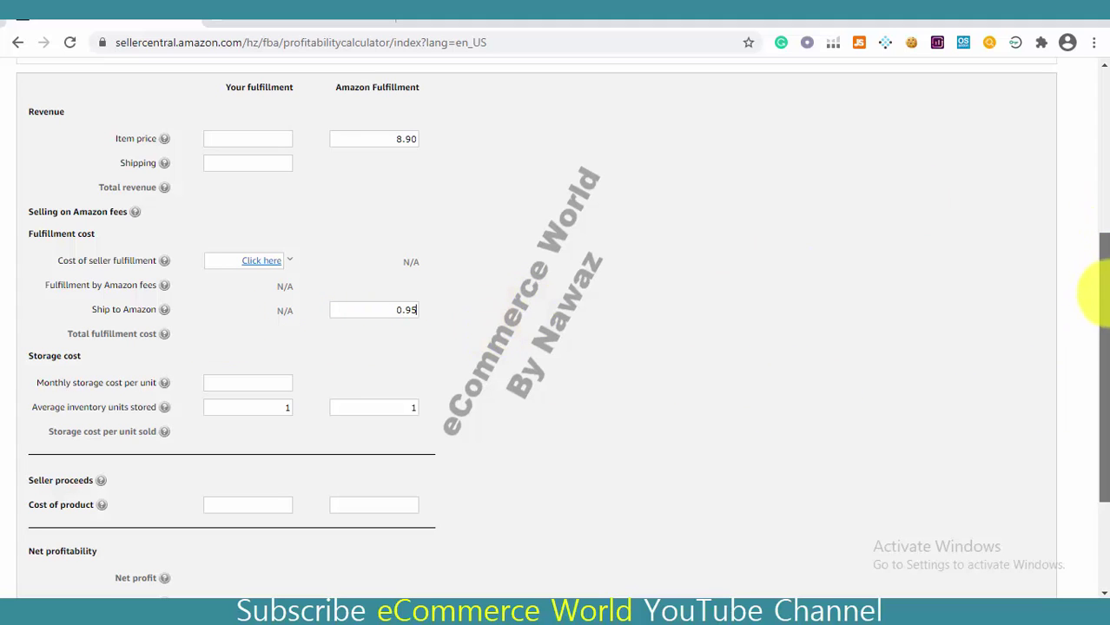
pyautogui.moveTo(1101, 290); pyautogui.dragTo(1101, 436)
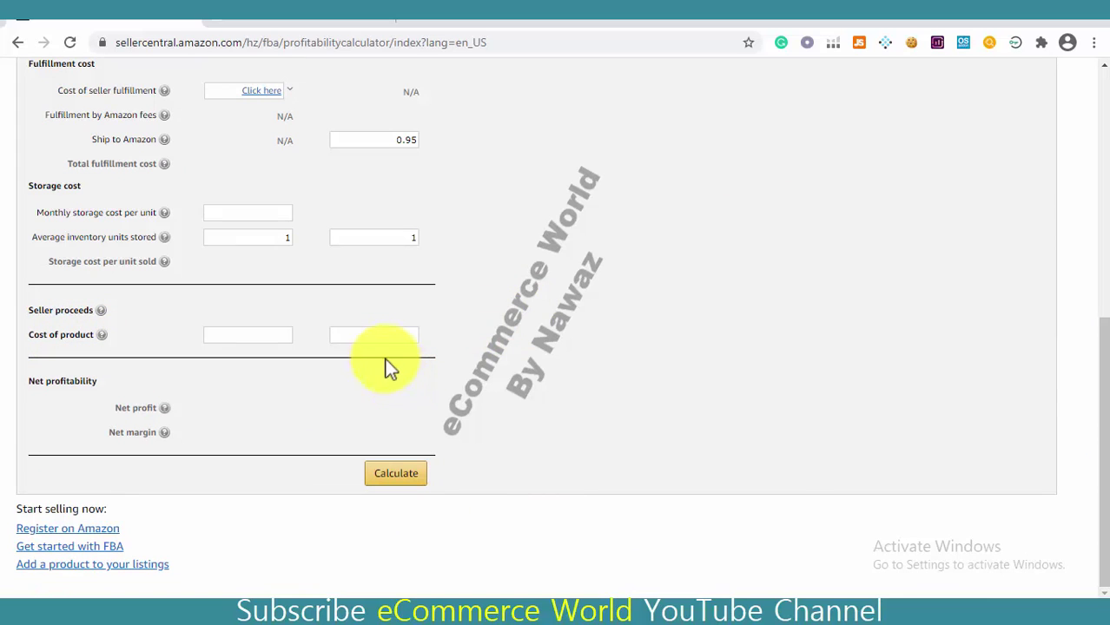
pyautogui.click(373, 338)
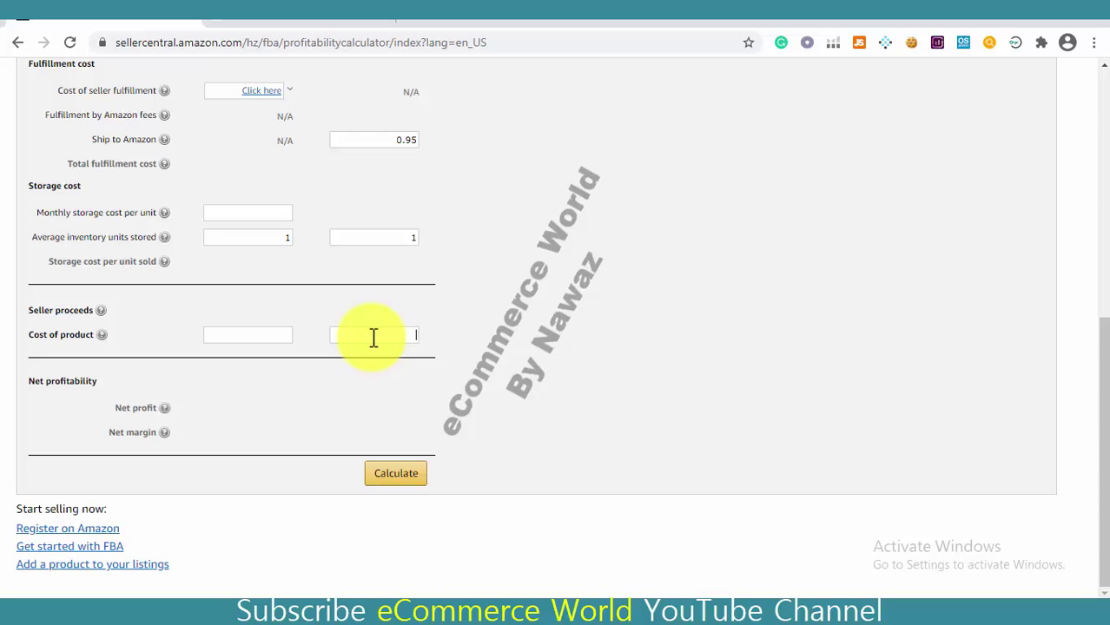
pyautogui.write('1.5')
pyautogui.click(400, 481)
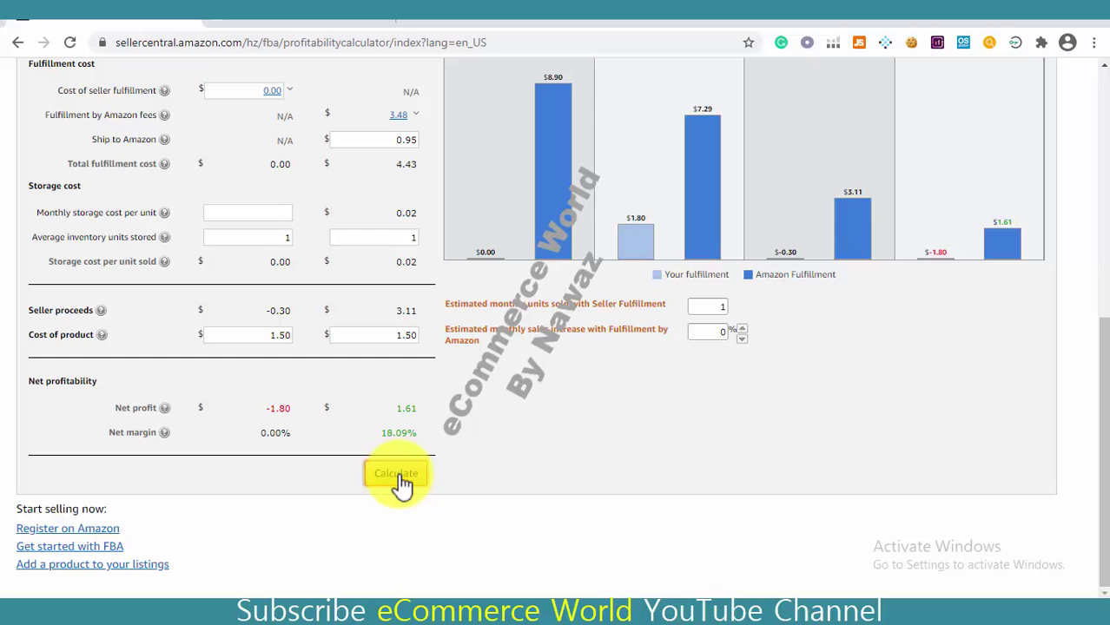
# Step: Review the explanations of the Selling on Amazon and Fulfillment by Amazon fees, and check the net profit and margin
pyautogui.moveTo(1101, 446); pyautogui.dragTo(1098, 339)
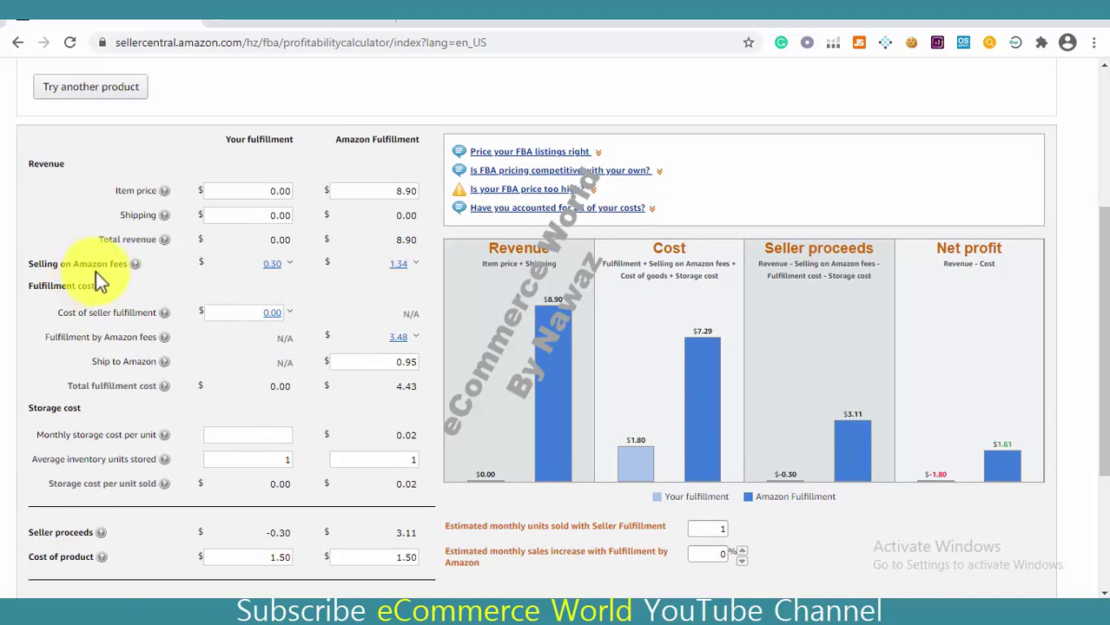
pyautogui.click(135, 264)
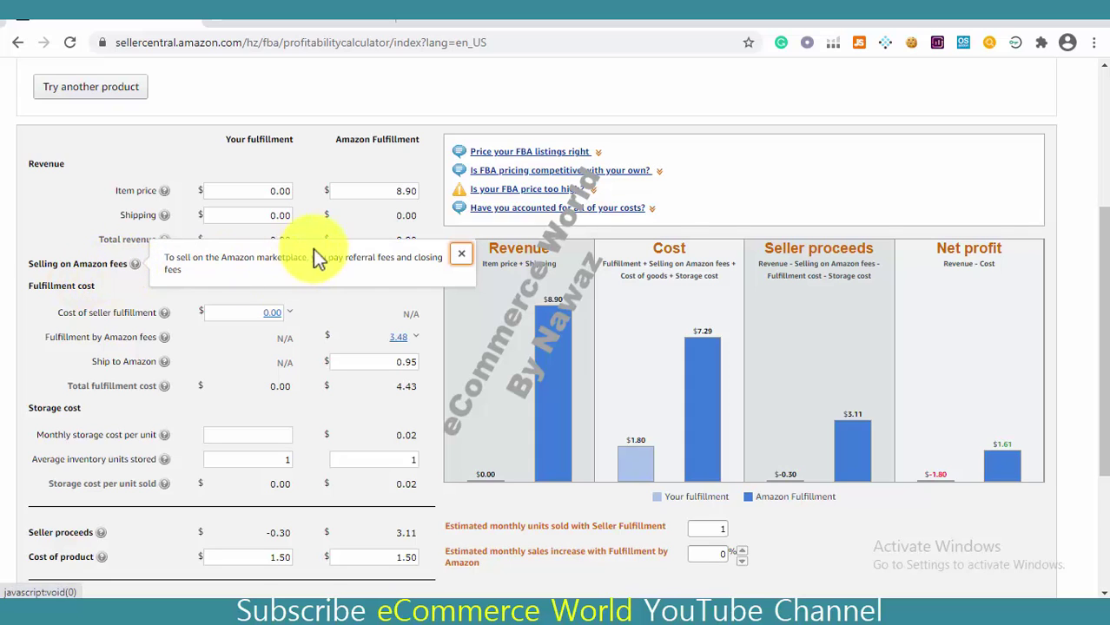
pyautogui.click(461, 254)
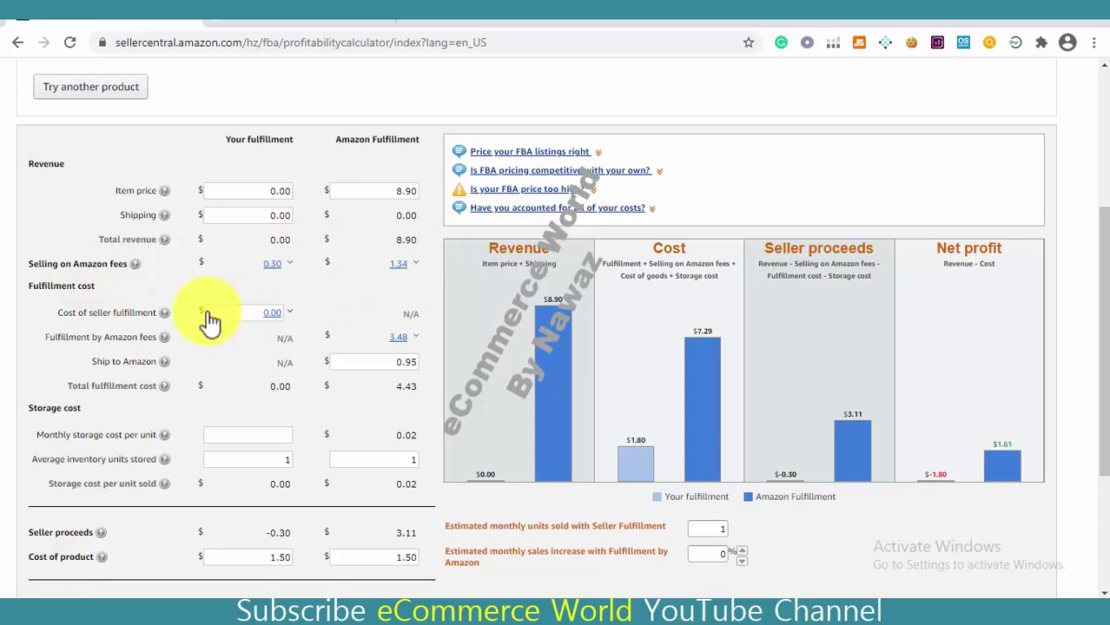
pyautogui.click(134, 264)
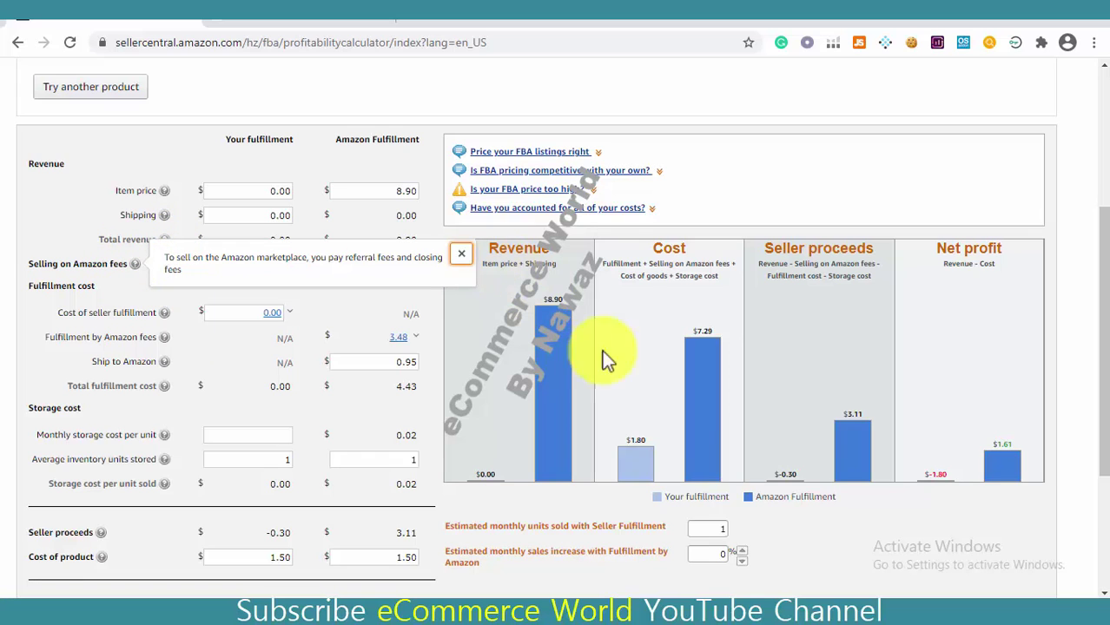
pyautogui.click(625, 373)
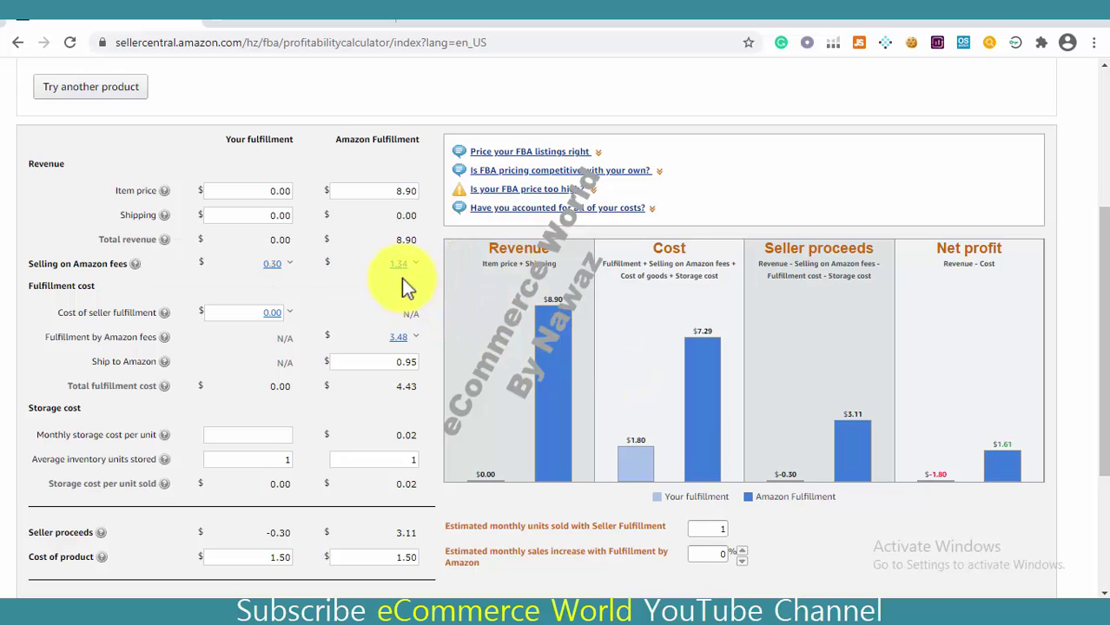
pyautogui.moveTo(94, 338)
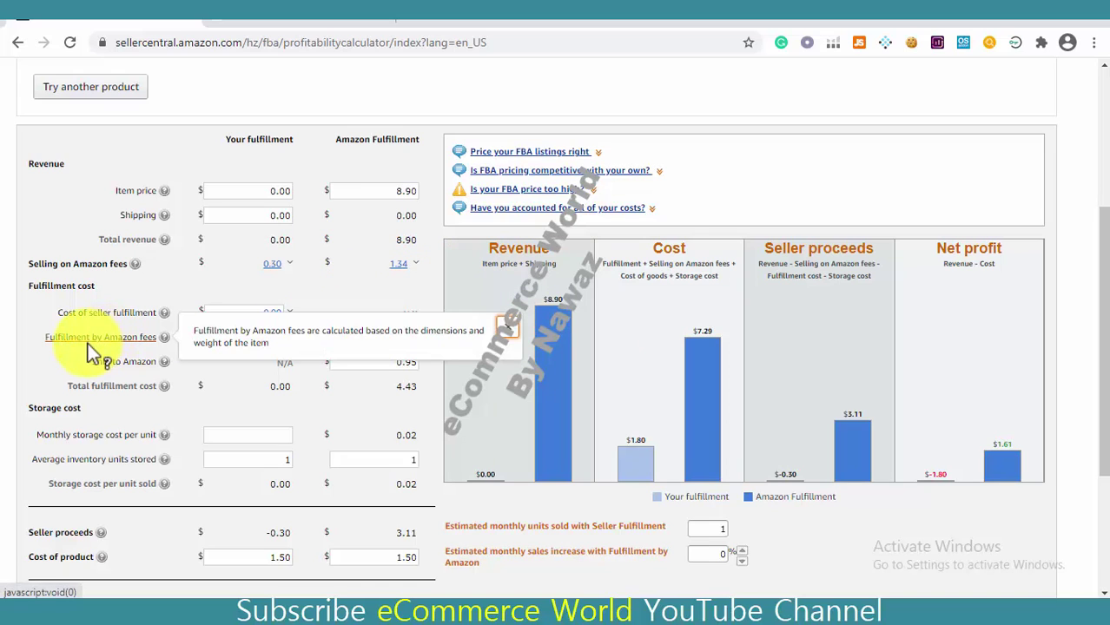
pyautogui.moveTo(139, 339)
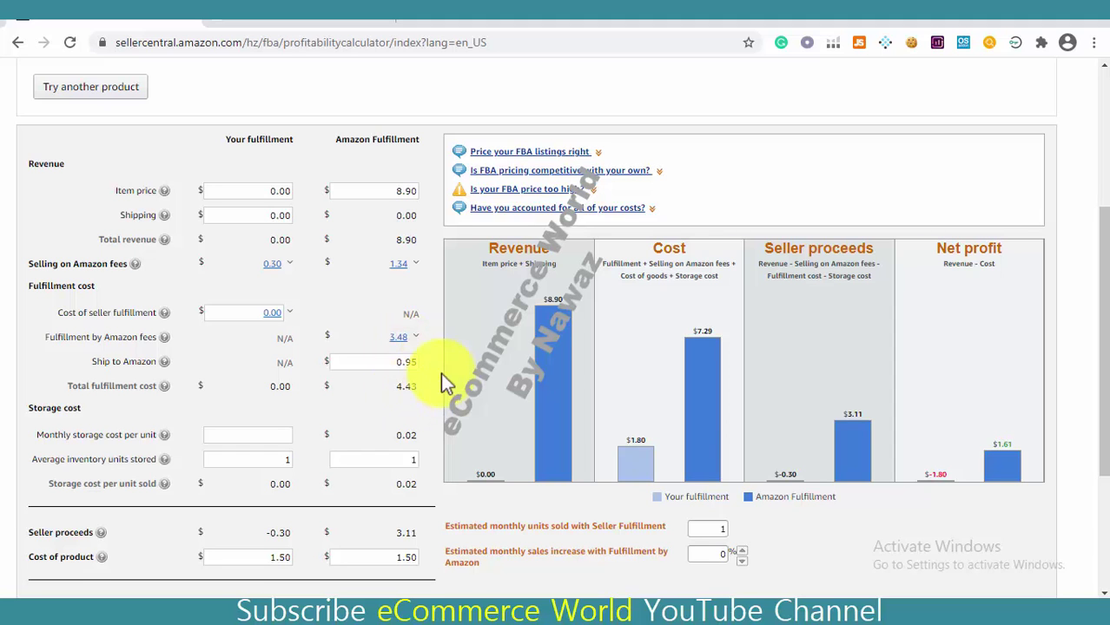
pyautogui.moveTo(1101, 299); pyautogui.dragTo(1104, 412)
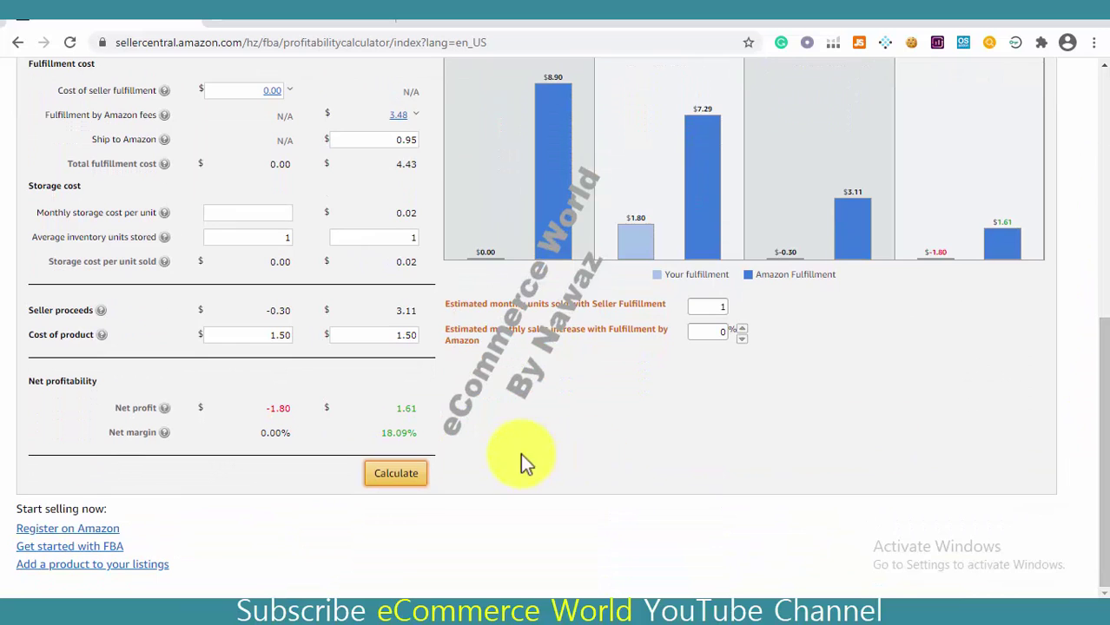
# Step: Read the explanation of storage cost per unit sold, and review the DEGOL rope's product details, cost breakdown, revenue chart and net profitability
pyautogui.click(62, 265)
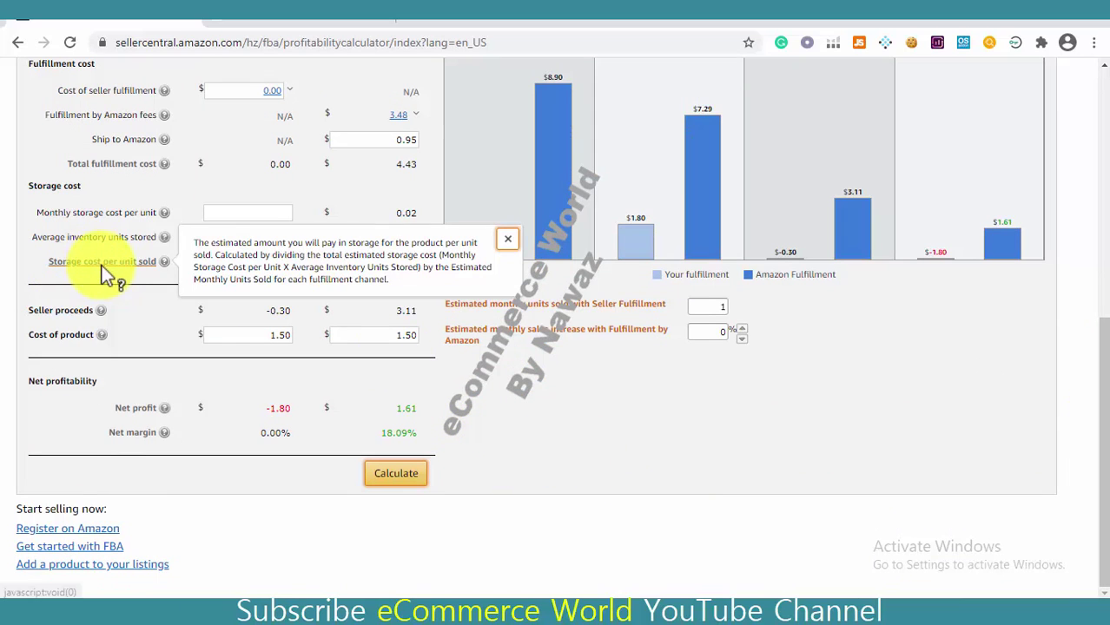
pyautogui.click(516, 394)
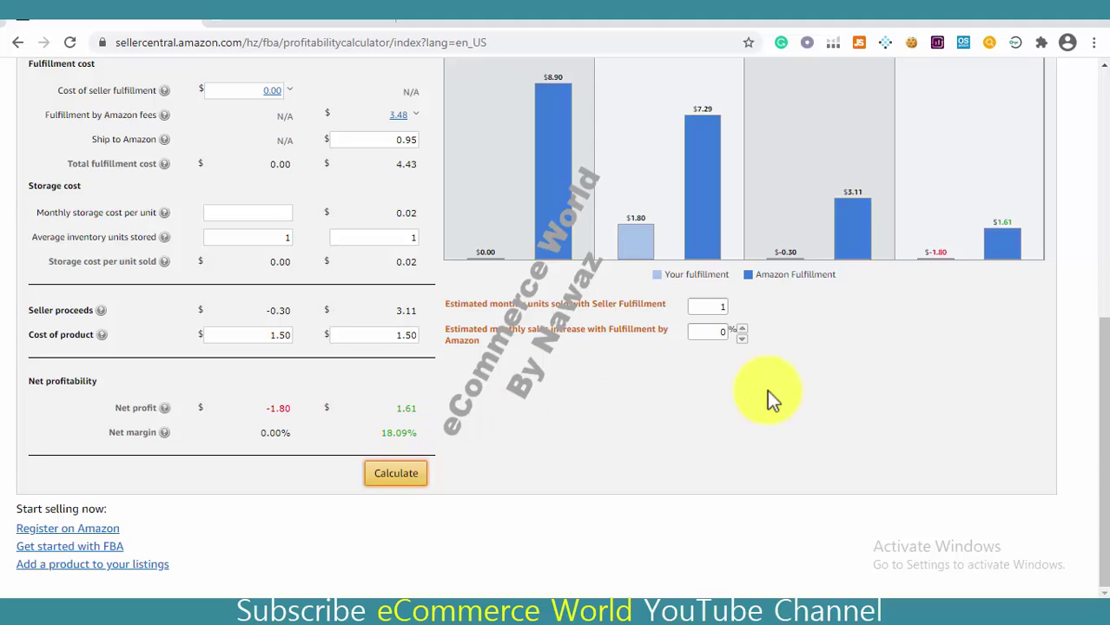
pyautogui.moveTo(1101, 347); pyautogui.dragTo(1098, 191)
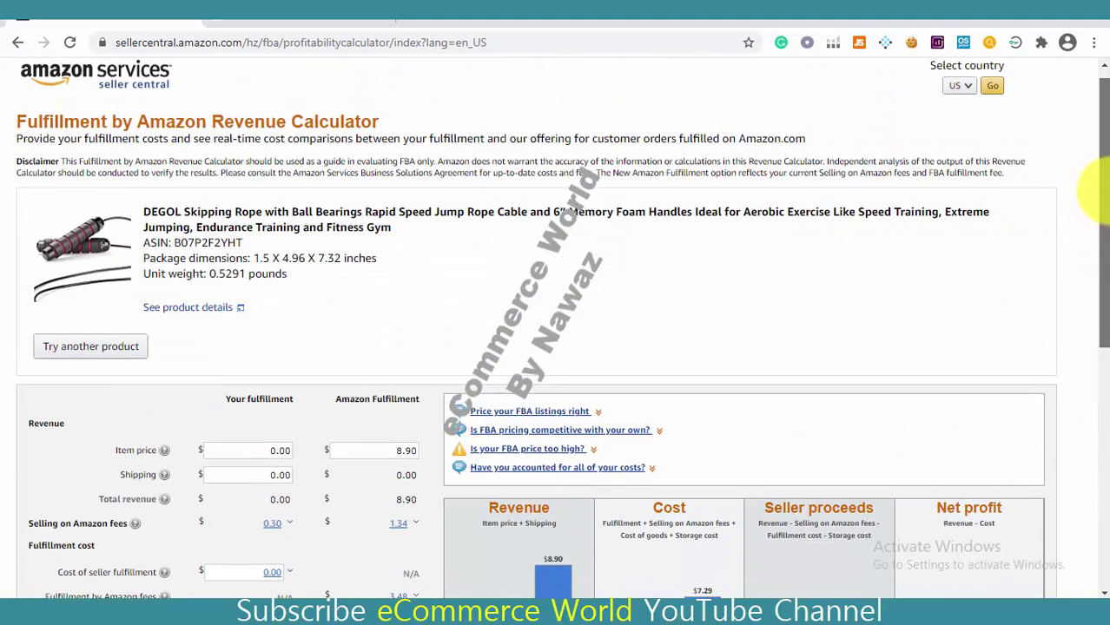
pyautogui.scroll(1, 1099, 207)
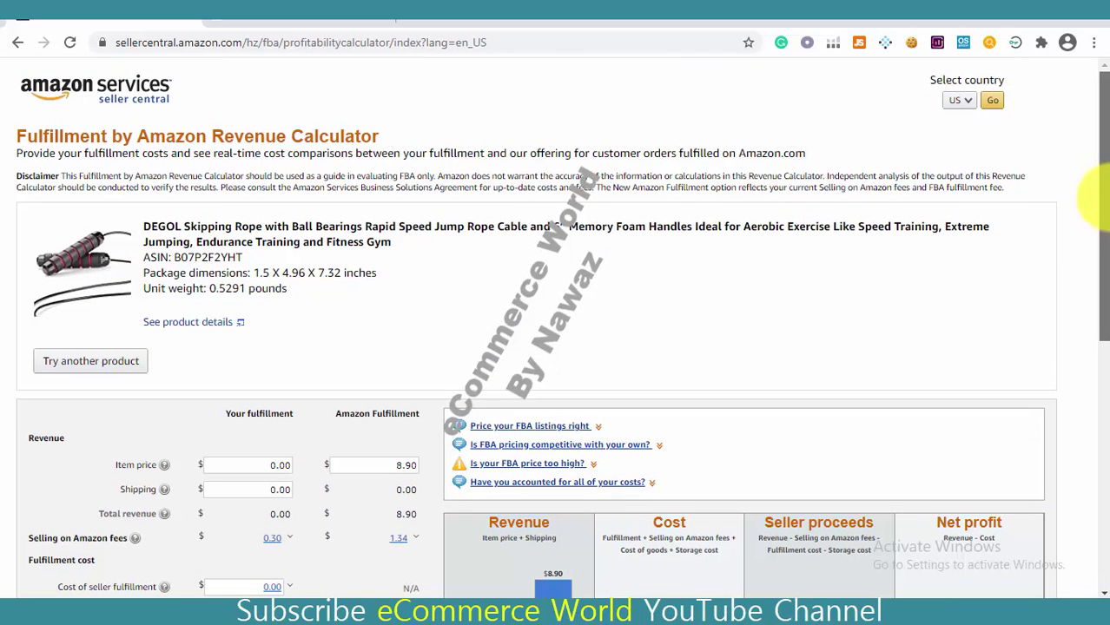
pyautogui.moveTo(1097, 178); pyautogui.dragTo(1091, 330)
pyautogui.moveTo(1102, 287); pyautogui.dragTo(1101, 370)
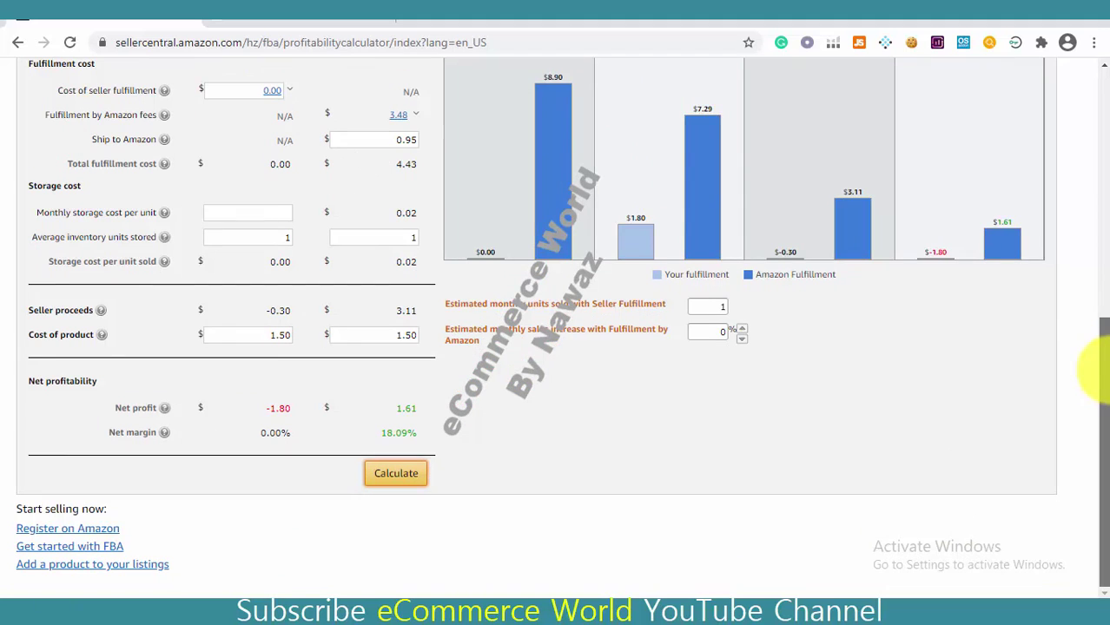
pyautogui.moveTo(1101, 370); pyautogui.dragTo(1101, 274)
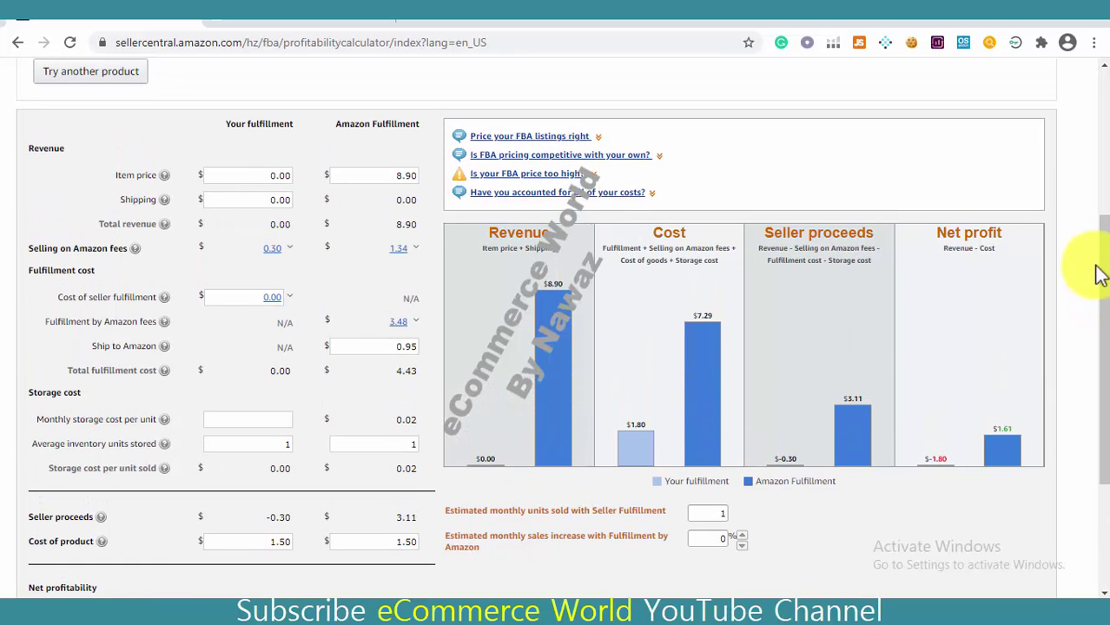
pyautogui.moveTo(1101, 343); pyautogui.dragTo(1100, 205)
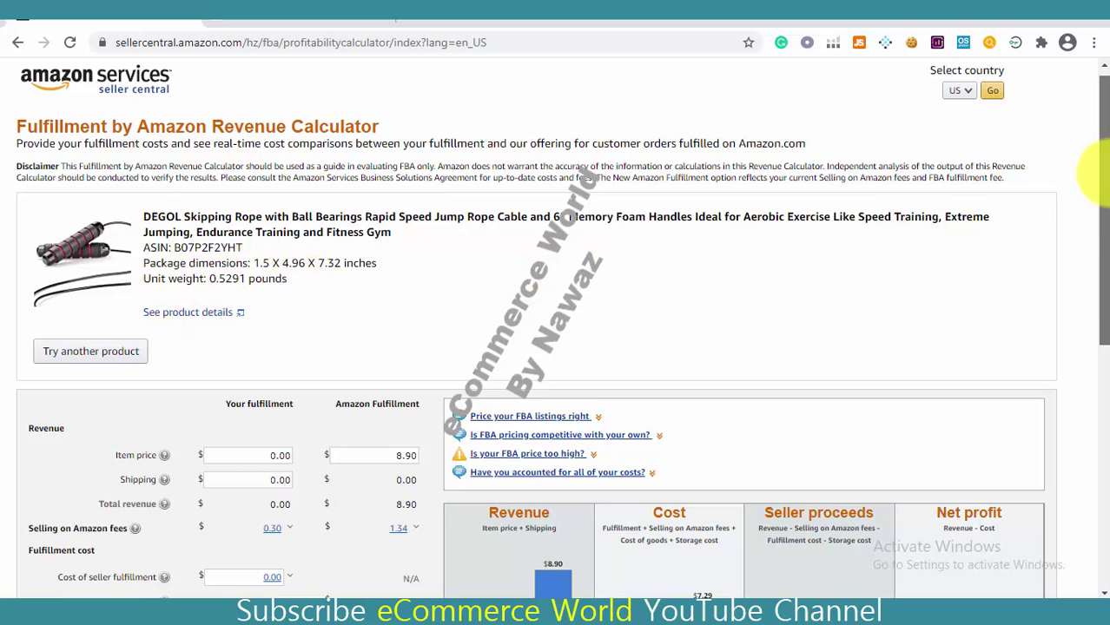
pyautogui.moveTo(1103, 182); pyautogui.dragTo(1103, 434)
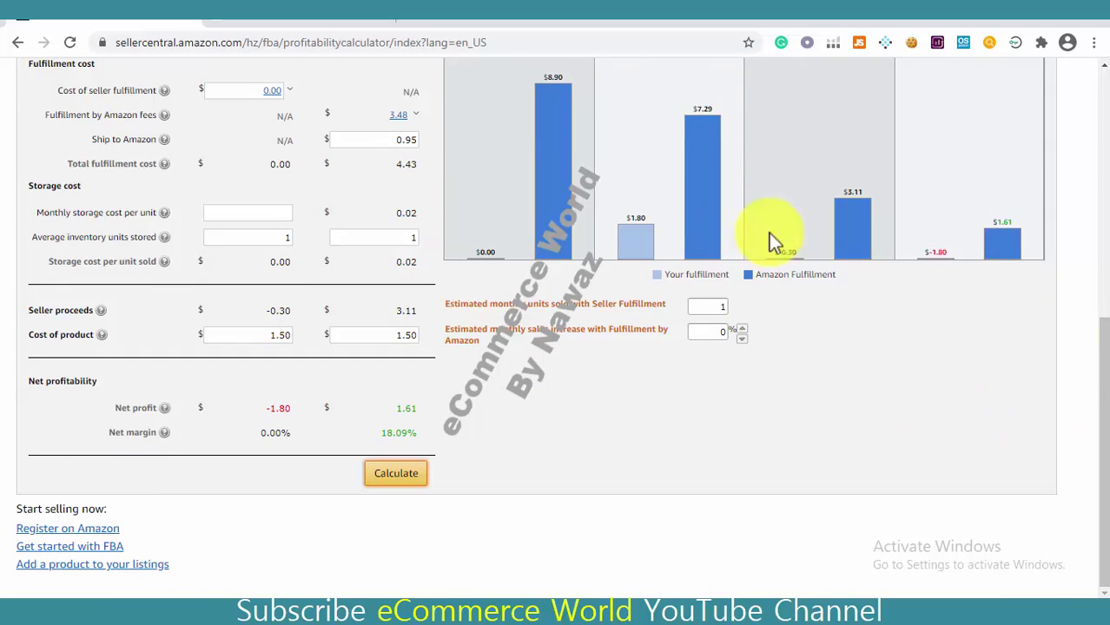
pyautogui.moveTo(1101, 364); pyautogui.dragTo(1101, 157)
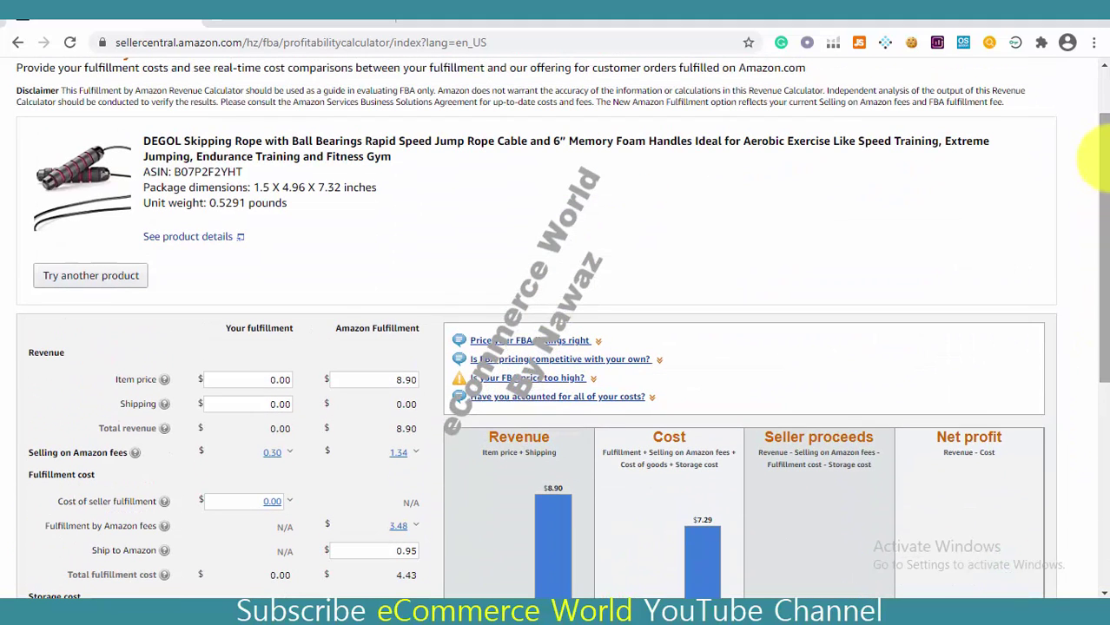